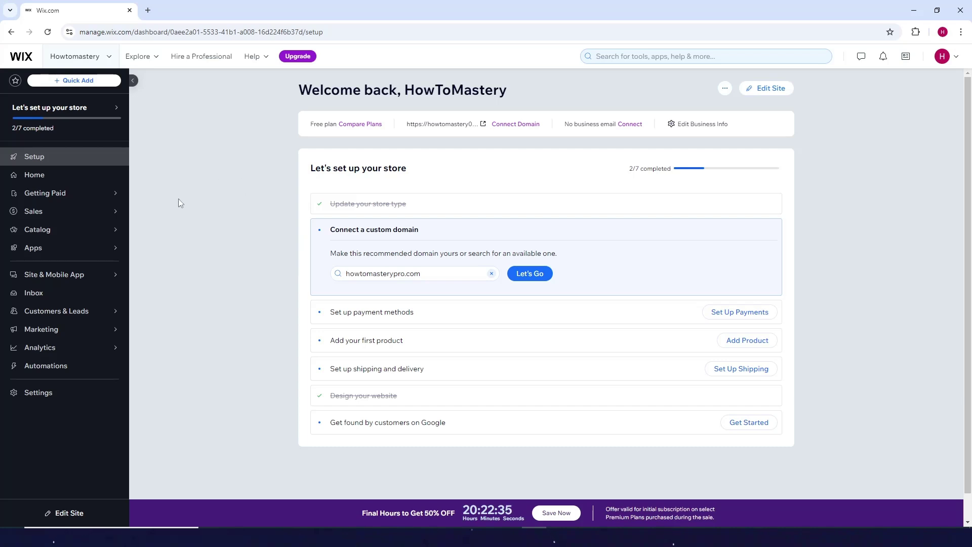
- Go from the store setup dashboard to the site Settings page
{"action": "left_click", "coordinate": [70, 394]}
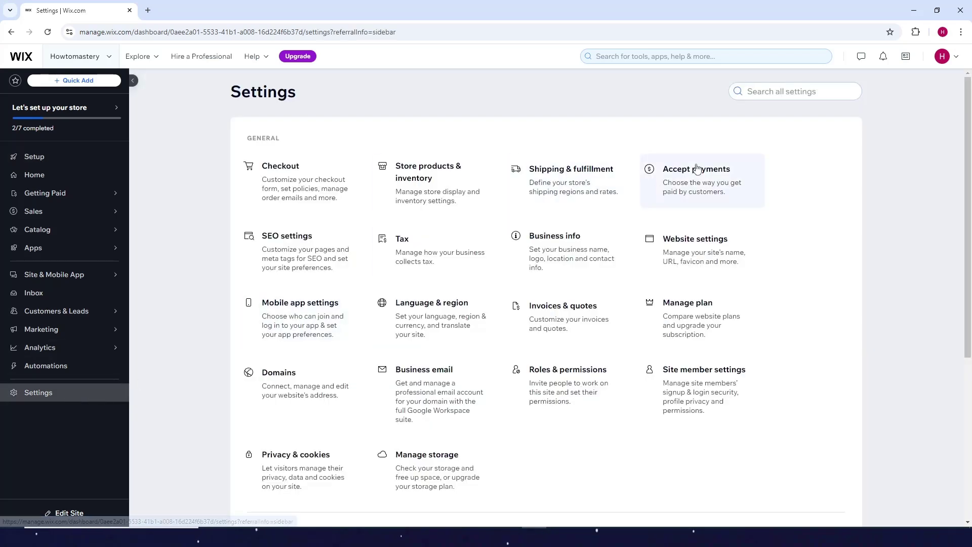
- Open Accept Payments, browse the extra payment providers, then return to the main options
{"action": "left_click", "coordinate": [691, 186]}
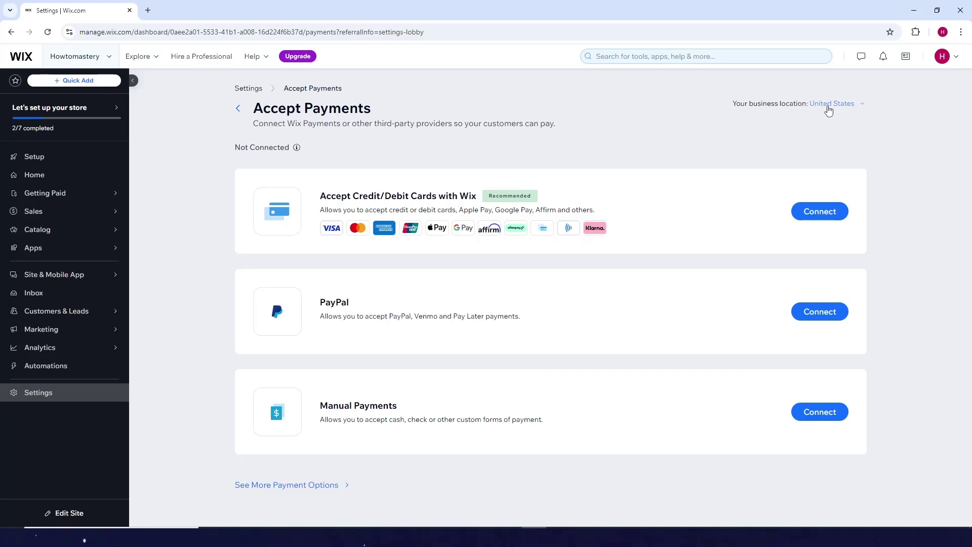
{"action": "left_click", "coordinate": [291, 487]}
{"action": "scroll", "coordinate": [203, 314], "scroll_direction": "down", "scroll_amount": 5}
{"action": "scroll", "coordinate": [202, 314], "scroll_direction": "down", "scroll_amount": 4}
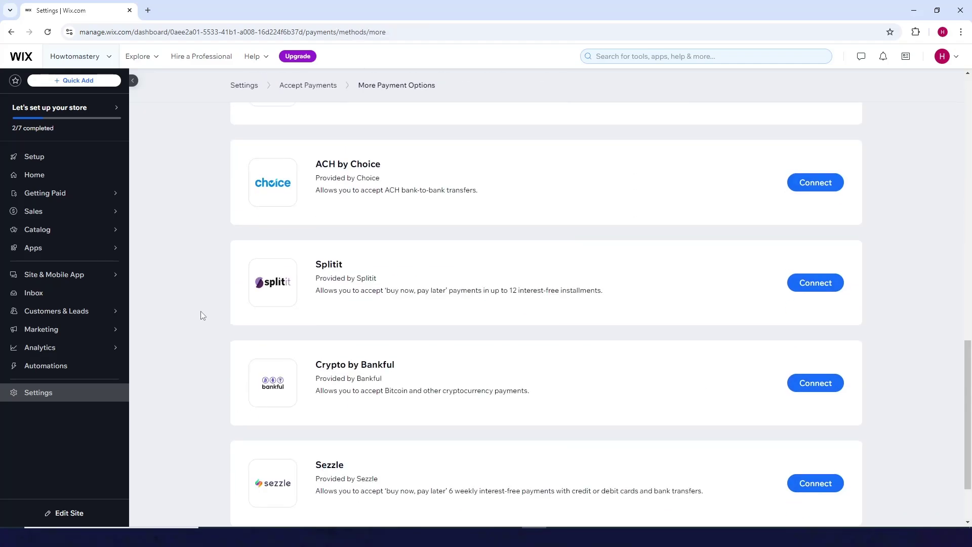
{"action": "scroll", "coordinate": [202, 314], "scroll_direction": "up", "scroll_amount": 5}
{"action": "scroll", "coordinate": [202, 314], "scroll_direction": "up", "scroll_amount": 5}
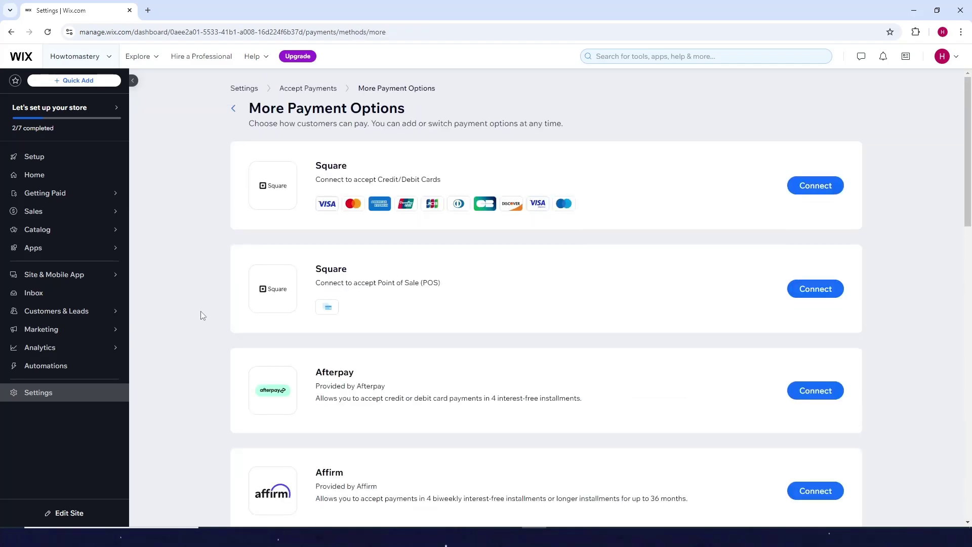
{"action": "left_click", "coordinate": [233, 108]}
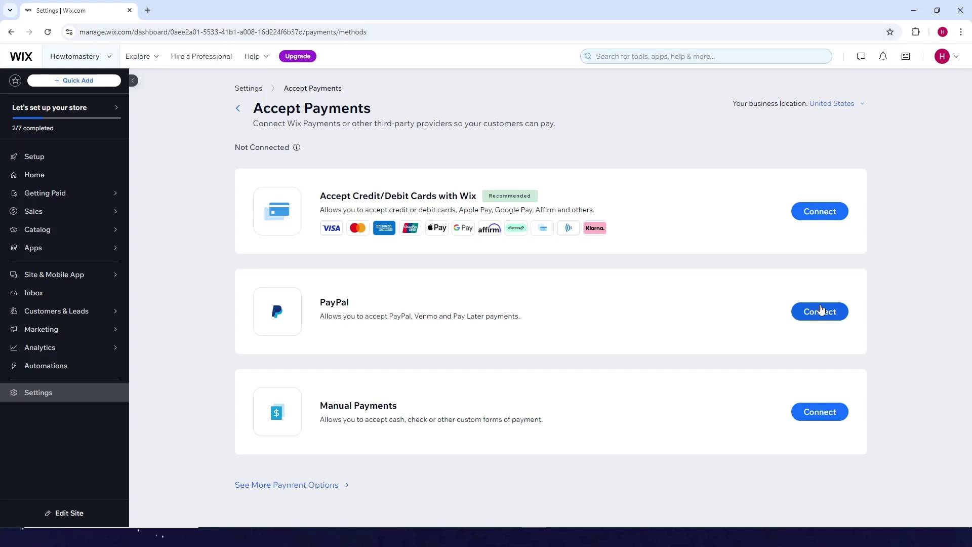
- Start connecting PayPal and focus the empty account email field
{"action": "left_click", "coordinate": [819, 311]}
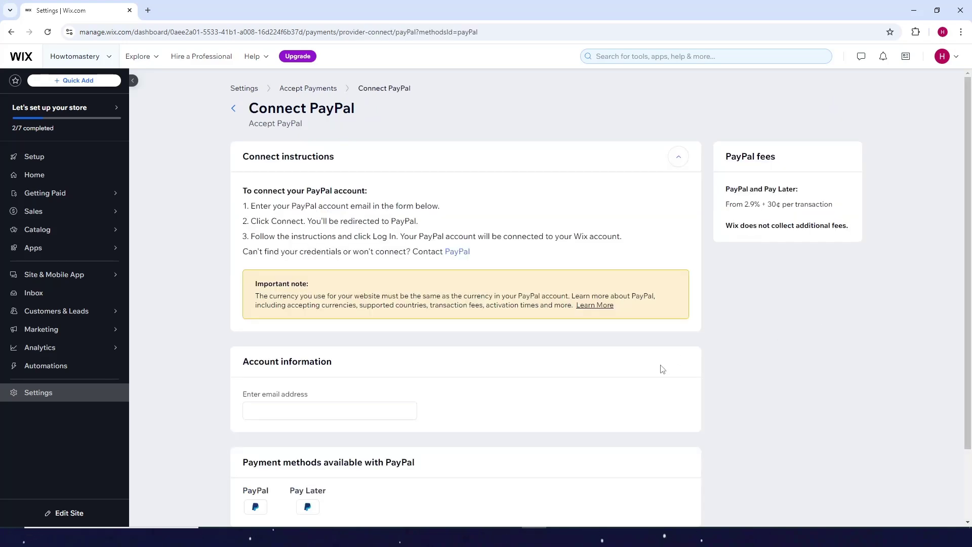
{"action": "scroll", "coordinate": [379, 228], "scroll_direction": "down", "scroll_amount": 2}
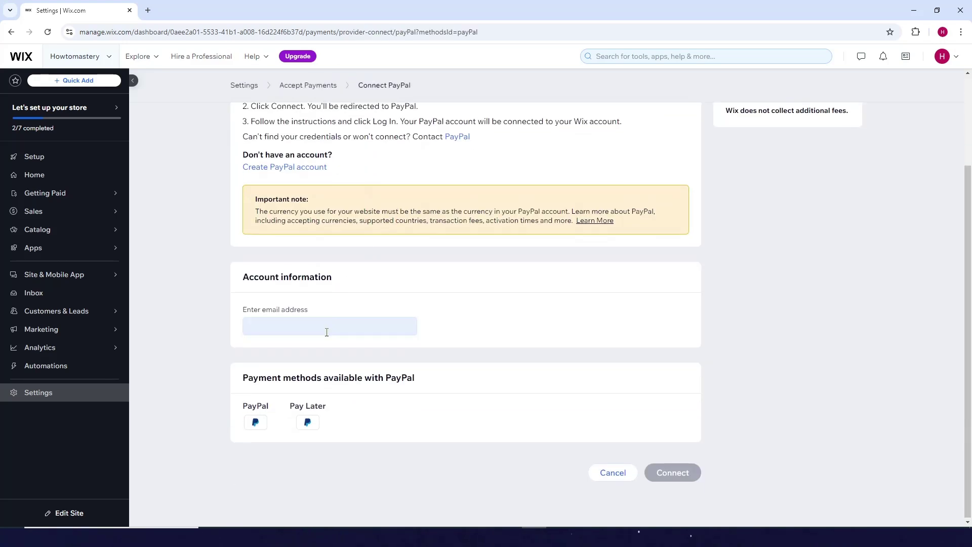
{"action": "left_click", "coordinate": [327, 332]}
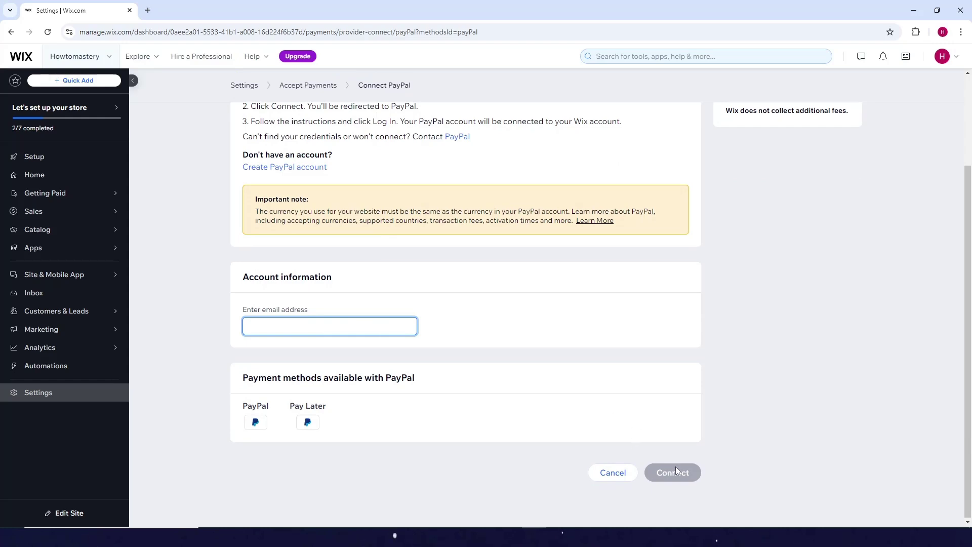